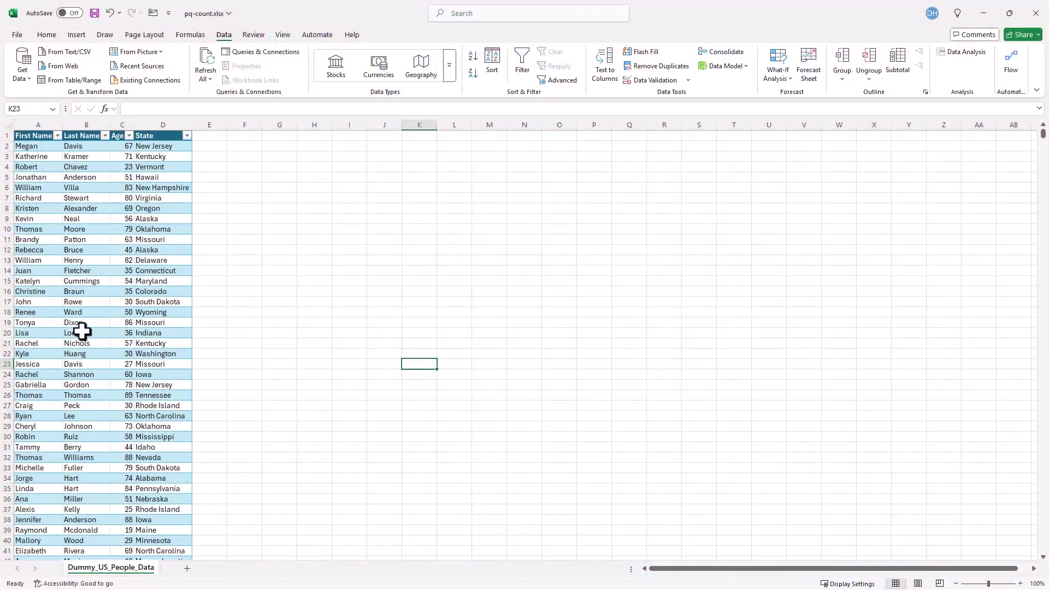
Select the whole First Name column in the worksheet to gauge its row count, then deselect it.
left_click(34, 146)
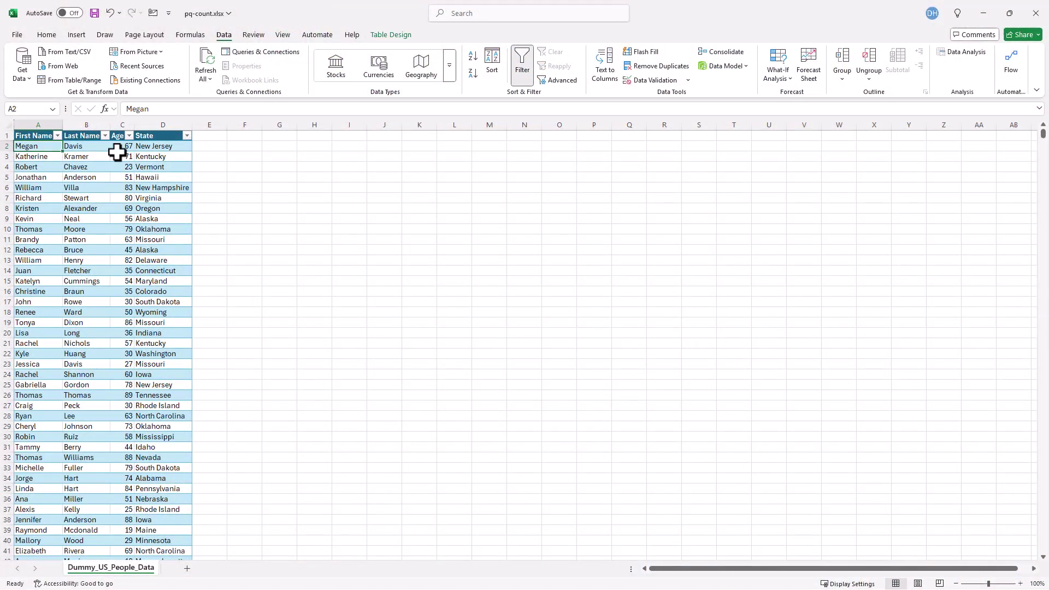
key("ctrl+shift+Down")
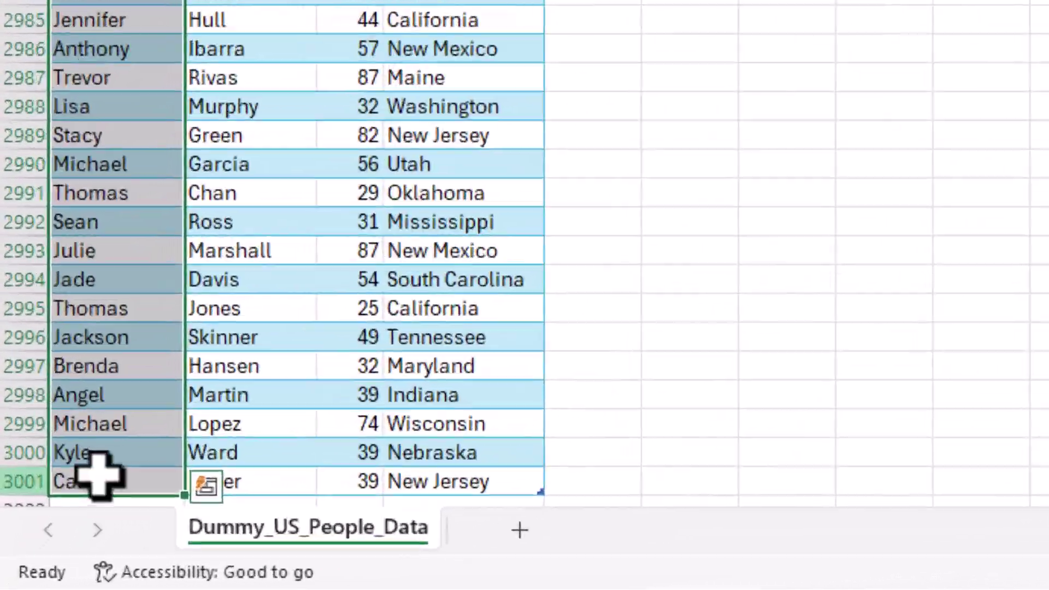
key("ctrl+shift+Up")
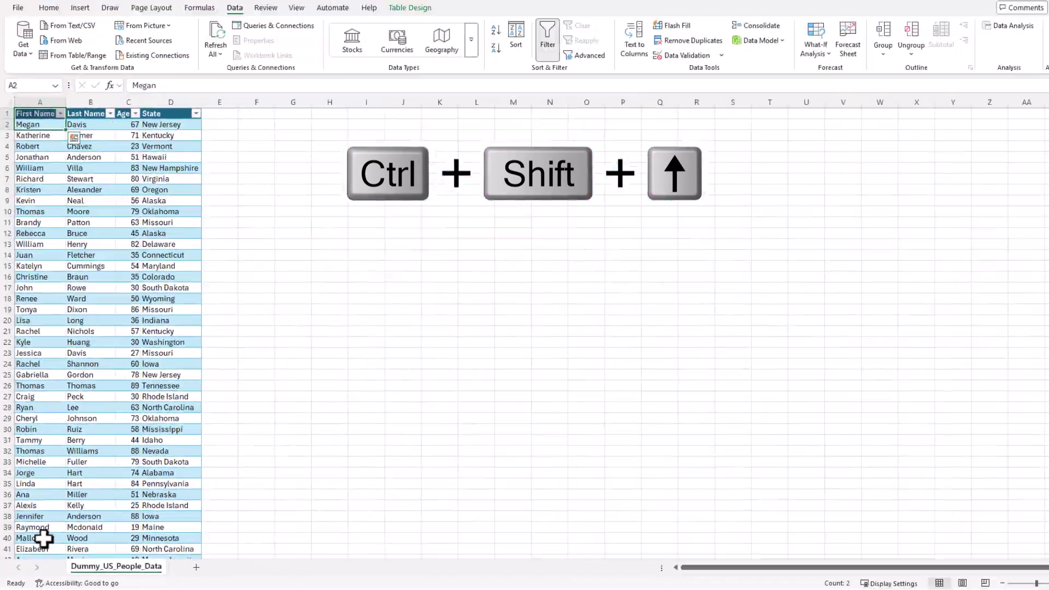
left_click(122, 302)
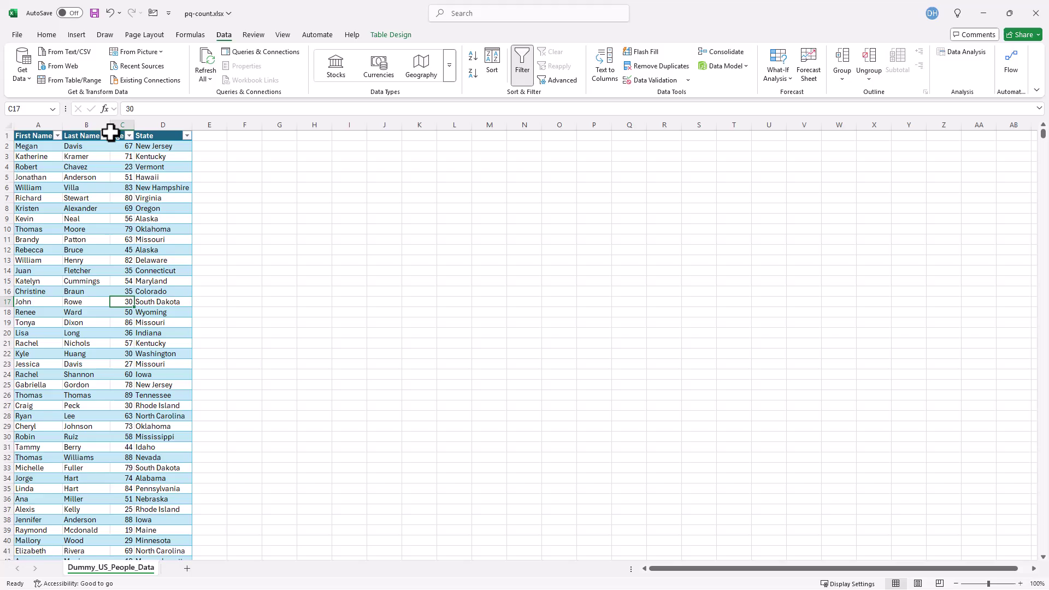
Load Table1 into Power Query Editor from Table/Range and delete its Changed Type step.
left_click(48, 35)
left_click(223, 35)
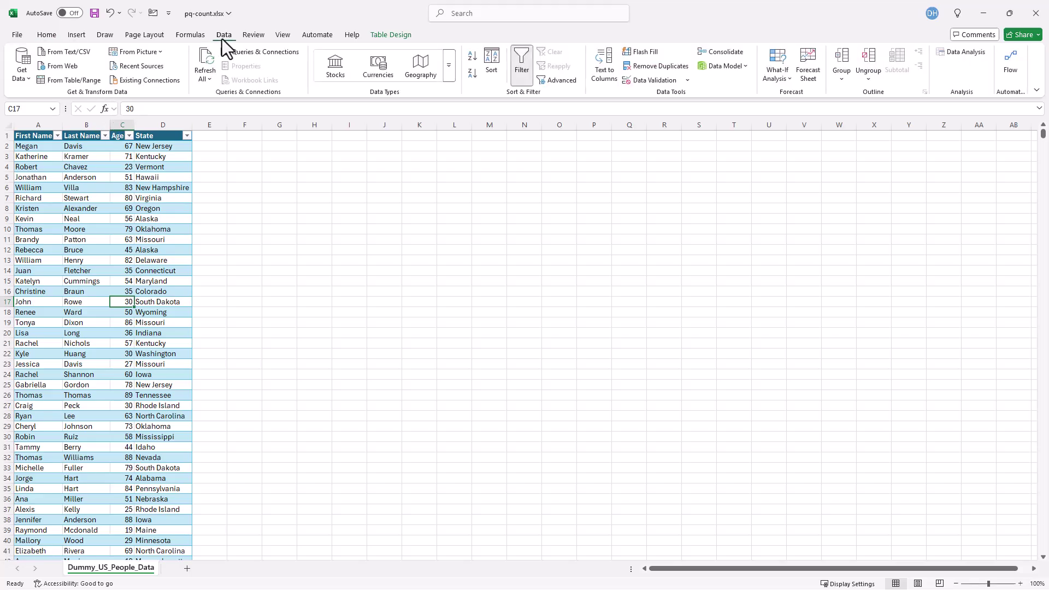
left_click(71, 81)
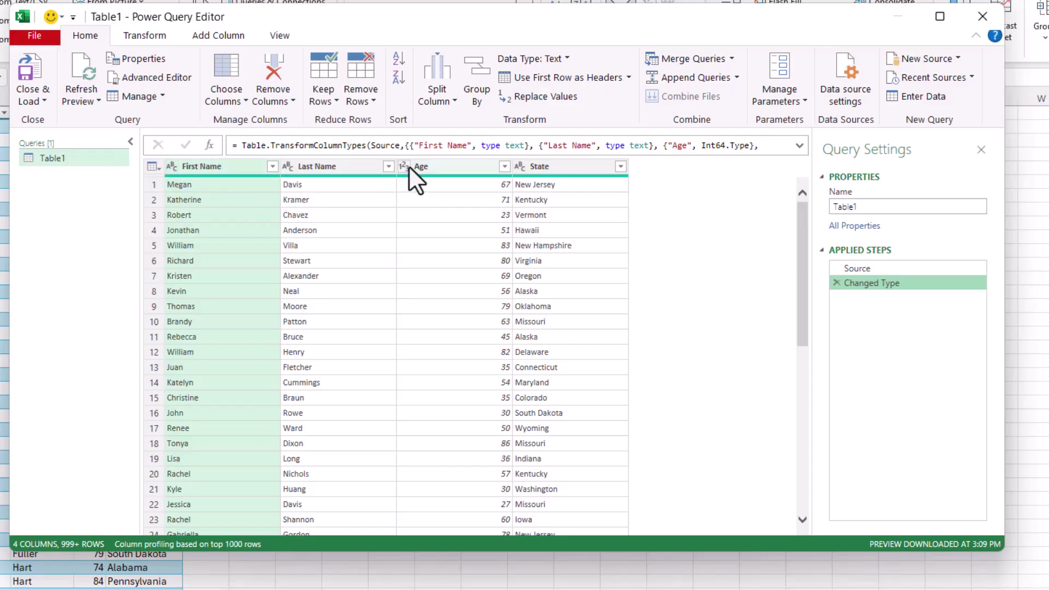
left_click(836, 281)
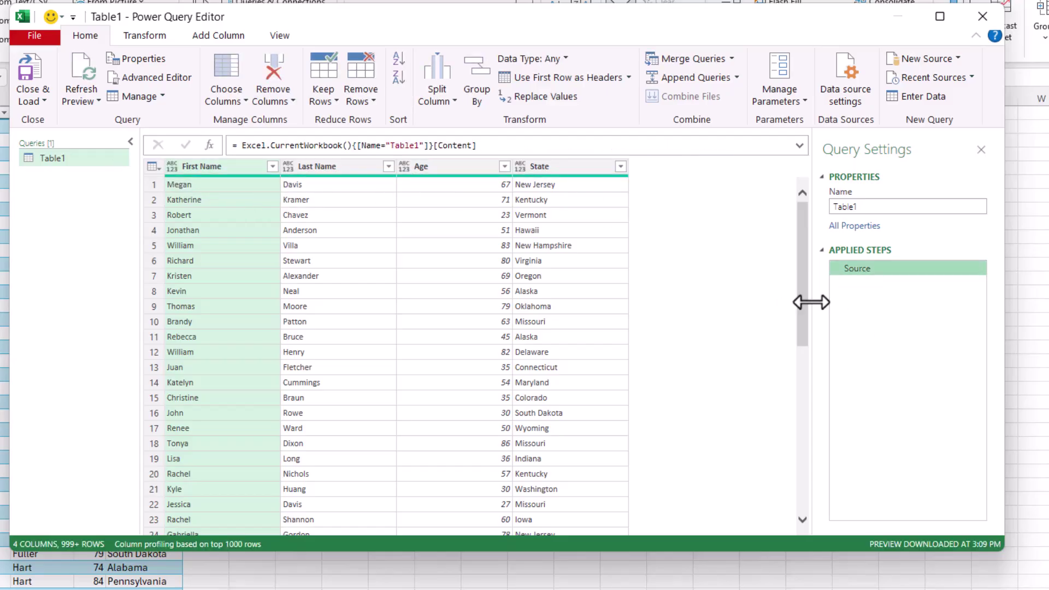
Try the Transform Count Rows step, then delete it again.
left_click(134, 38)
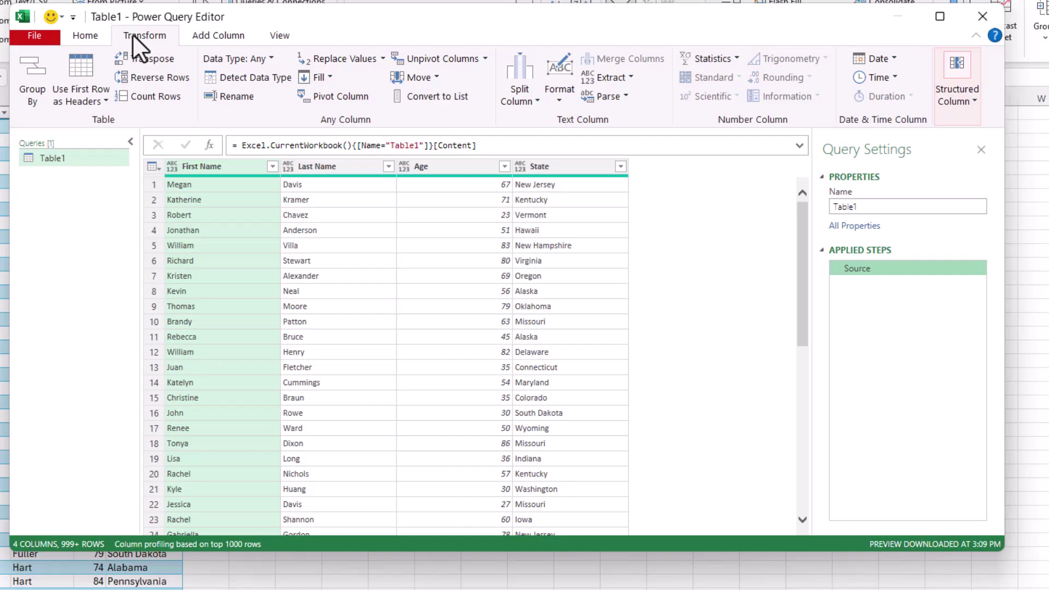
left_click(149, 97)
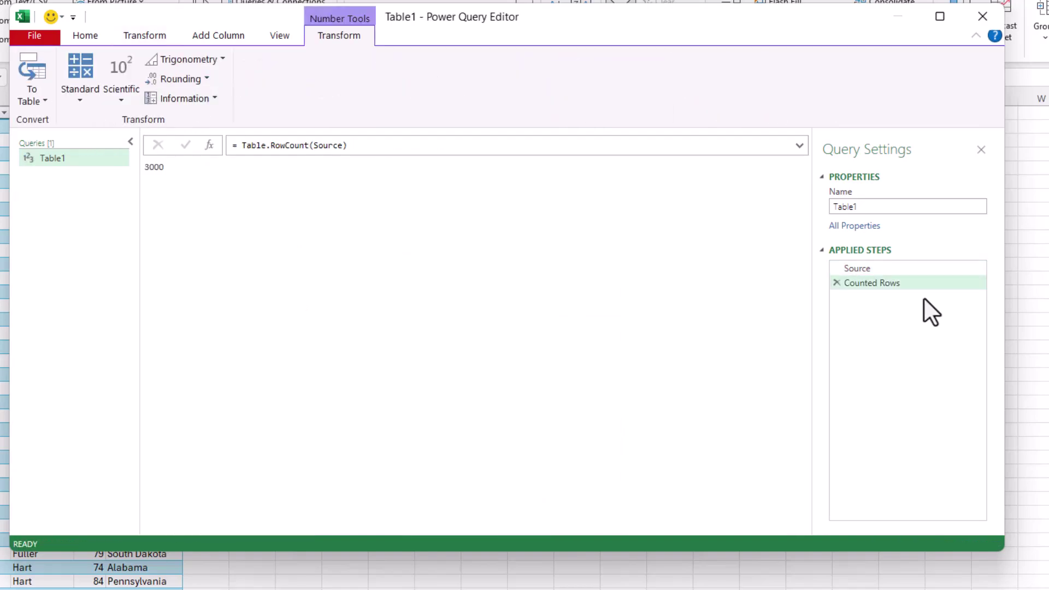
key("Delete")
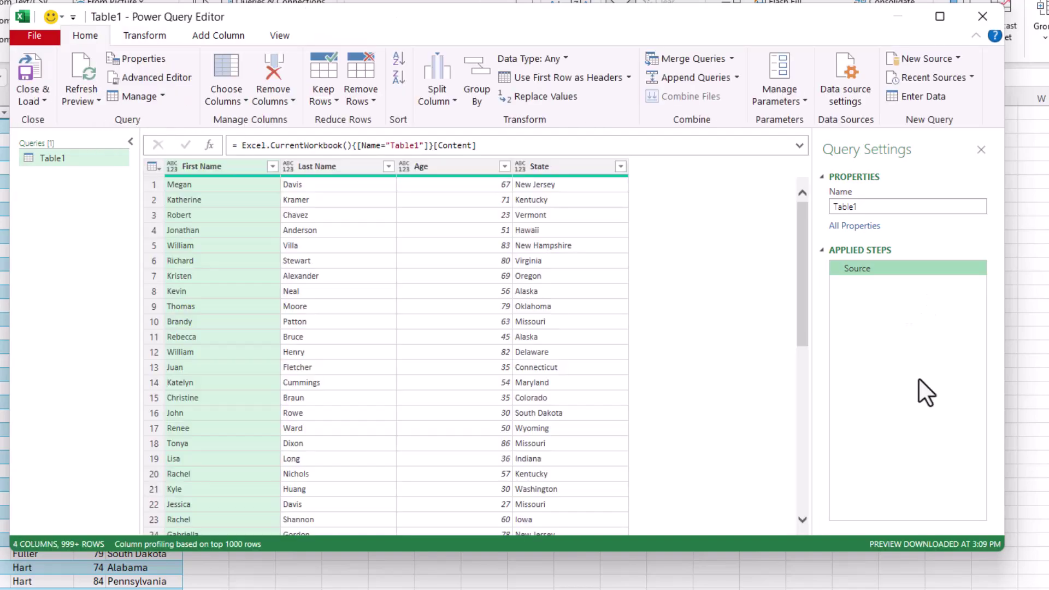
Add a custom query step with the formula =Table.RowCount(Source).
left_click(208, 145)
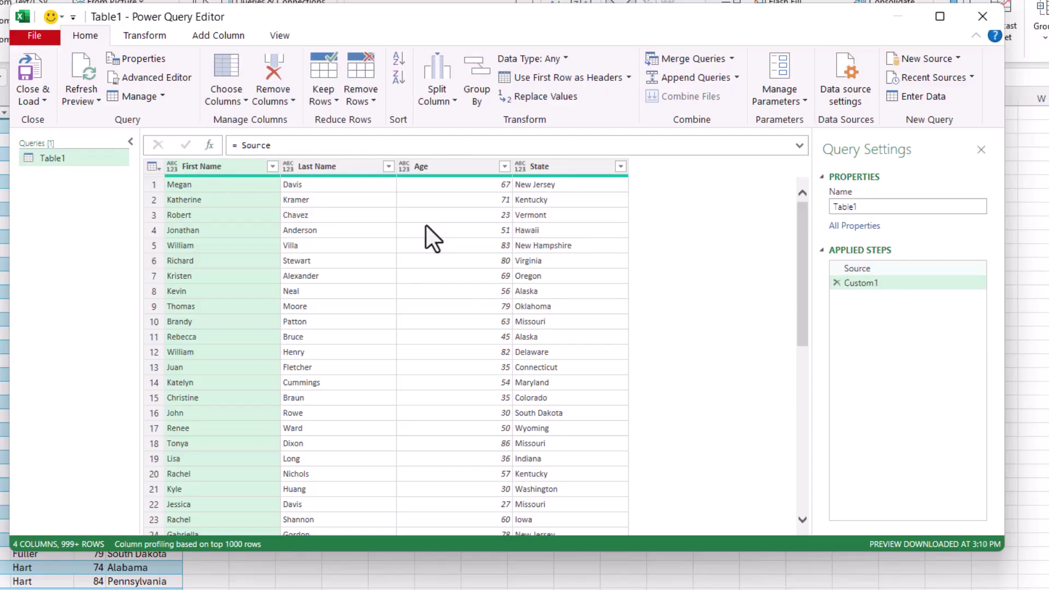
left_click(241, 147)
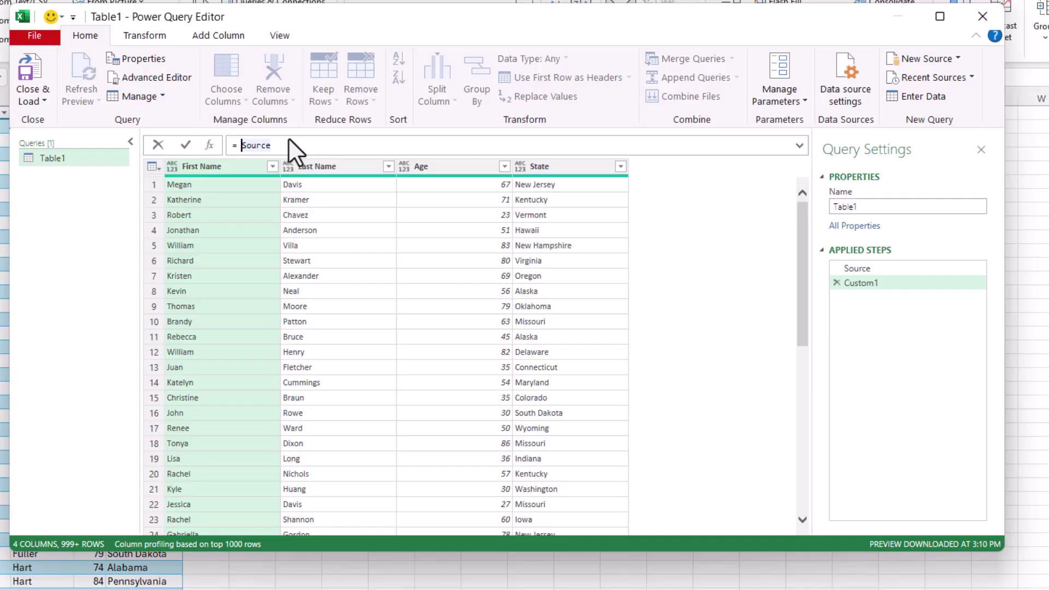
type("Table.rowcou")
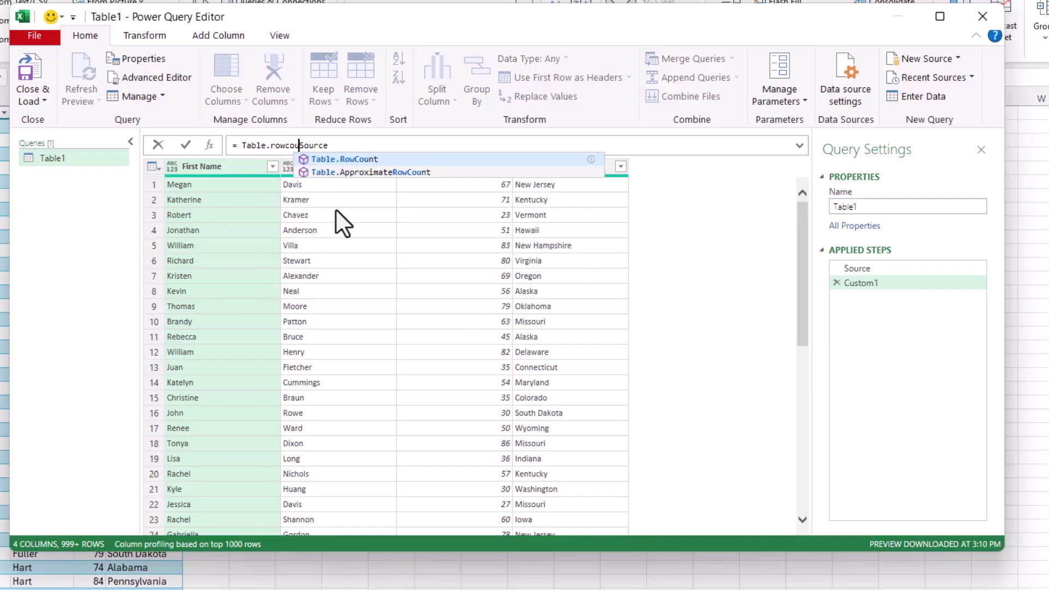
left_click(360, 160)
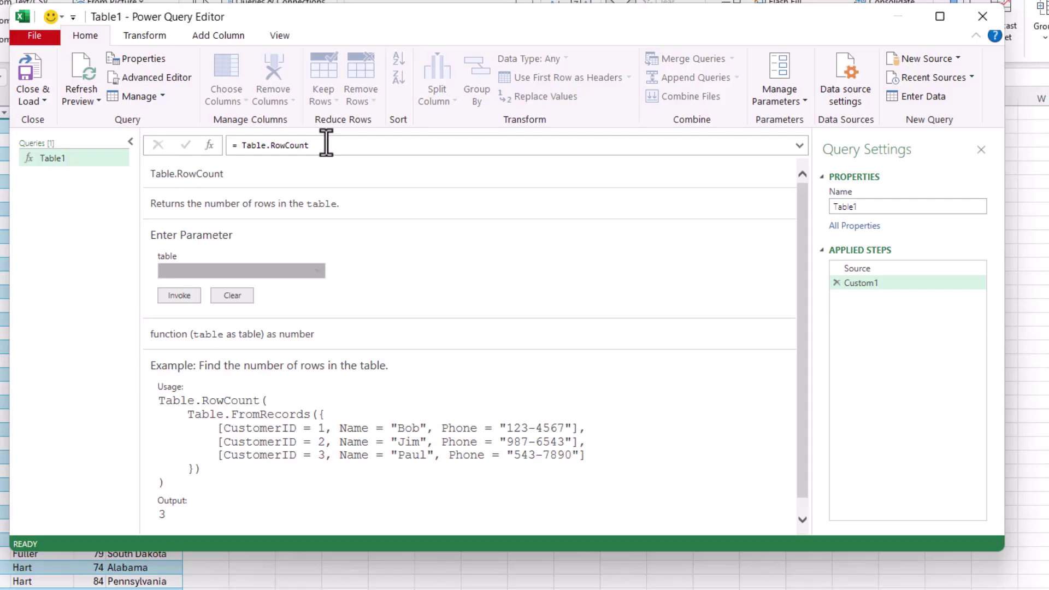
type("(")
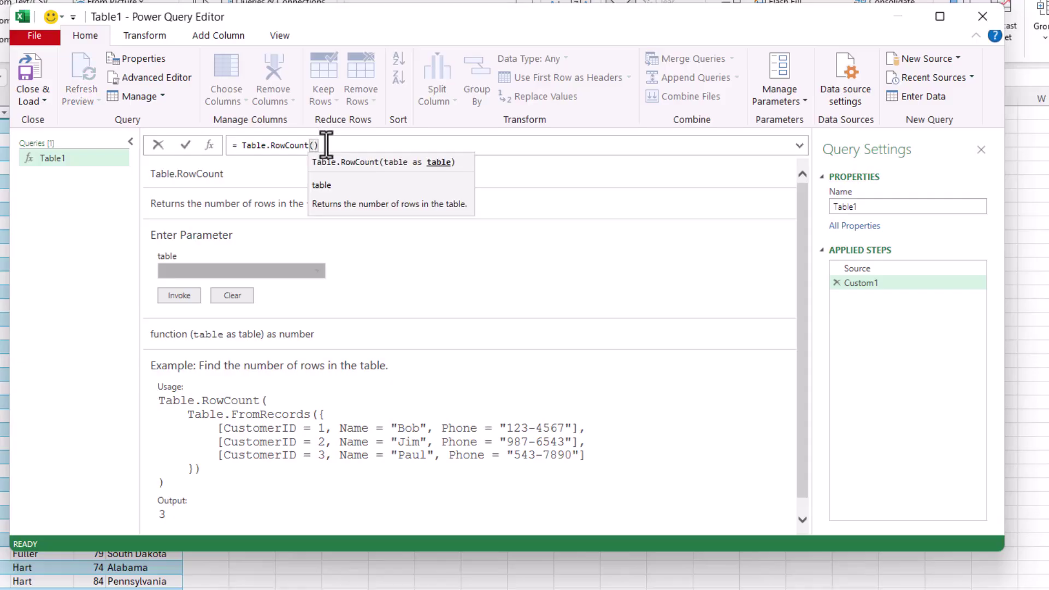
type("Source")
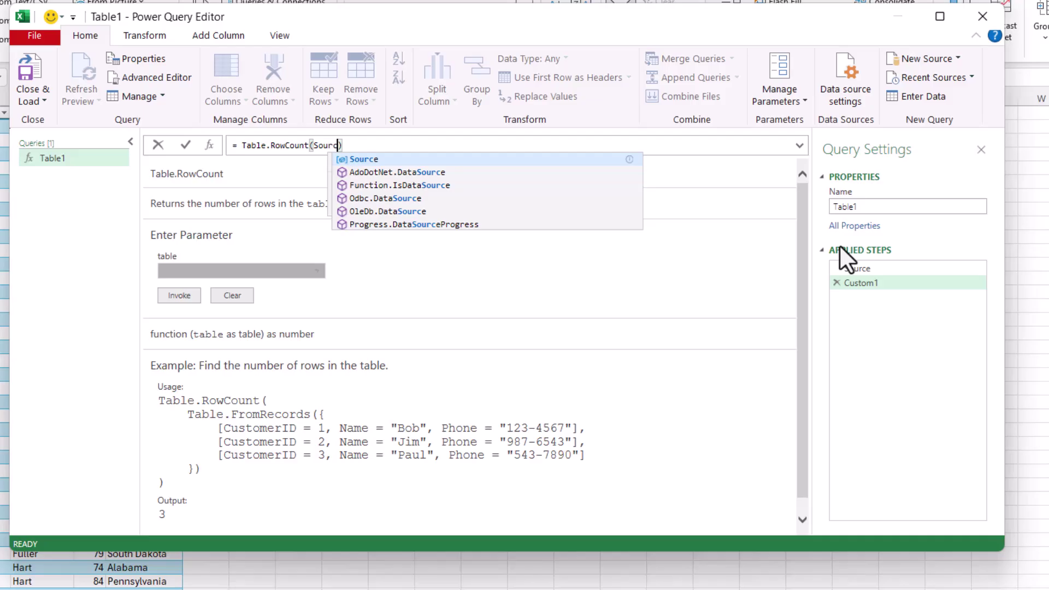
left_click(359, 147)
key("Return")
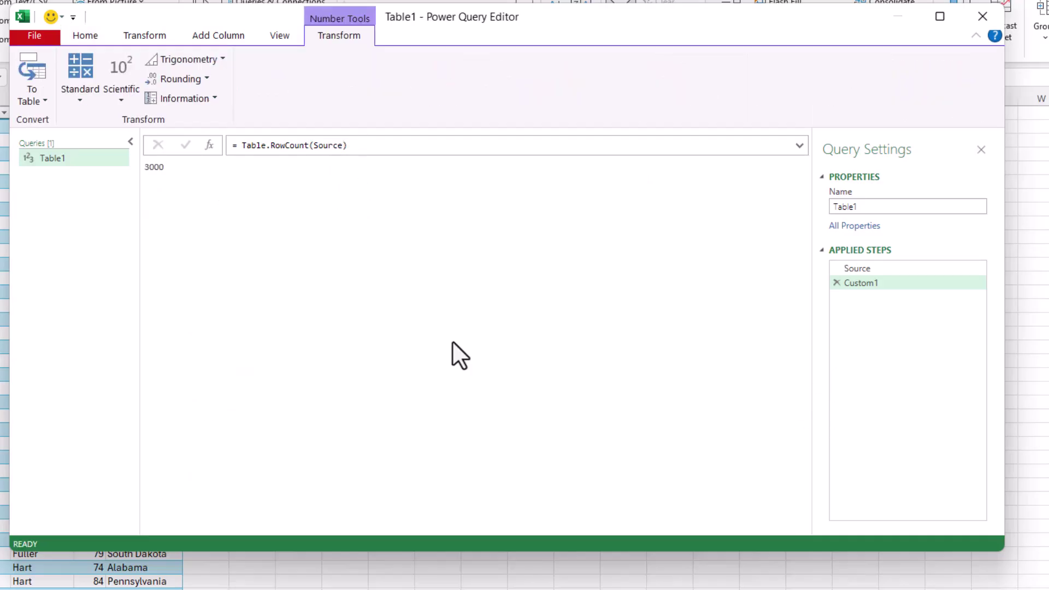
Replace the custom step with the built-in Count Rows step, returning 3000.
left_click(837, 282)
left_click(161, 36)
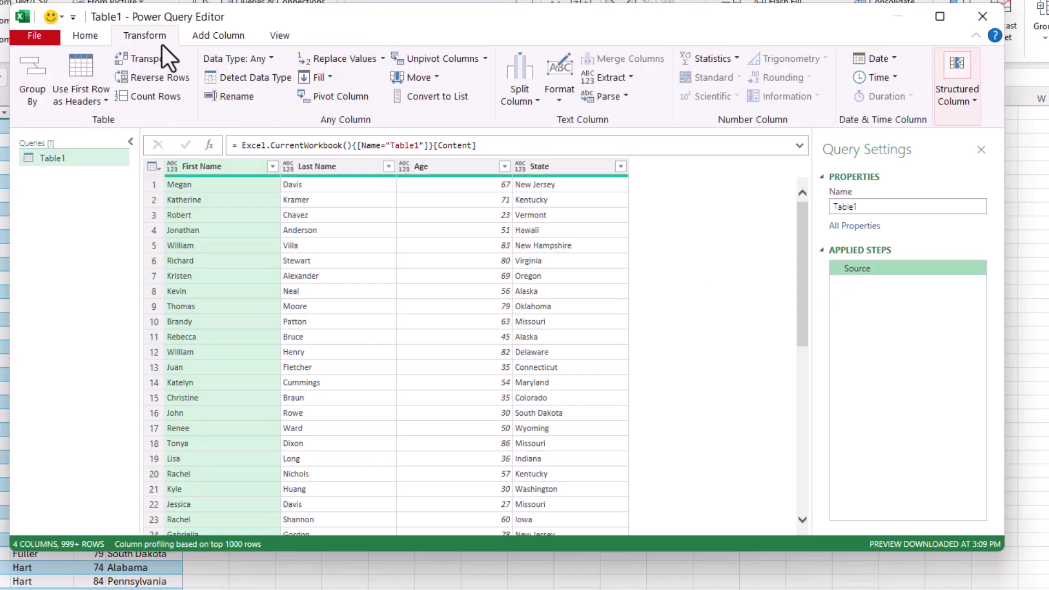
left_click(156, 97)
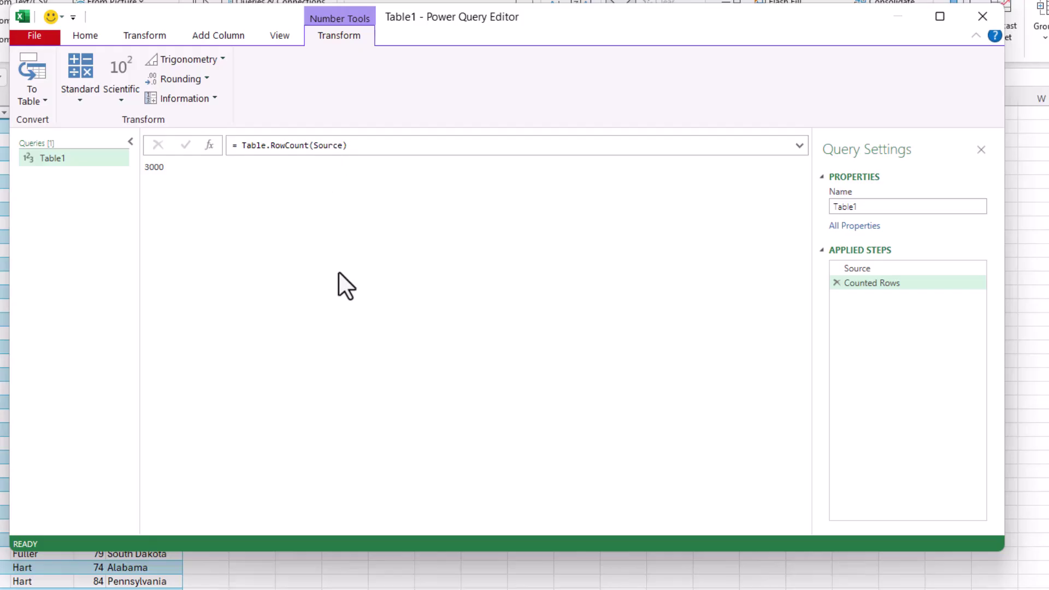
Replace Counted Rows with an Index column from 1, sorted descending so the top reads 3000.
left_click(836, 283)
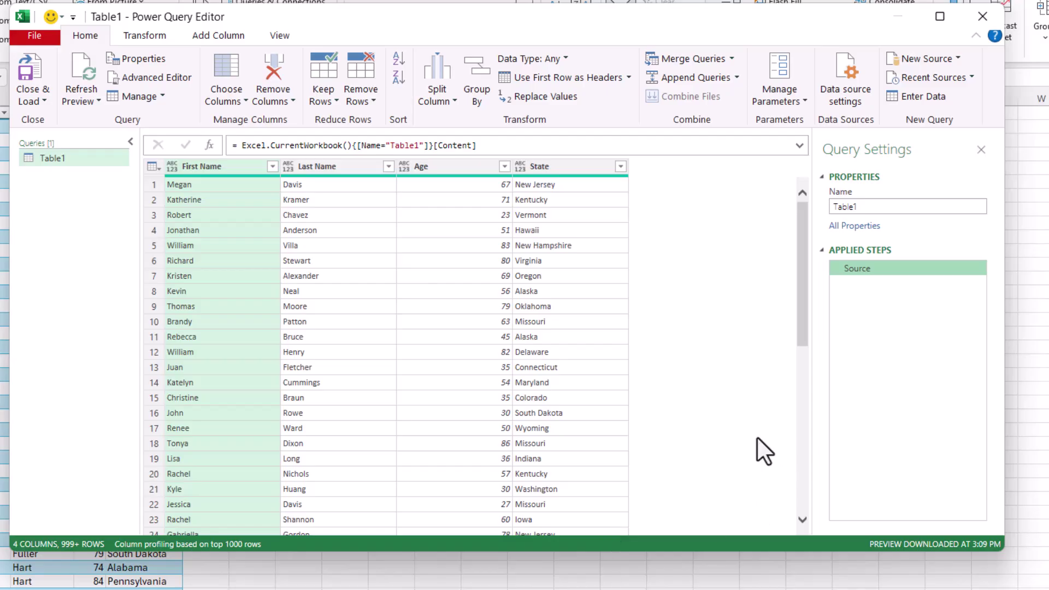
left_click(221, 37)
left_click(258, 78)
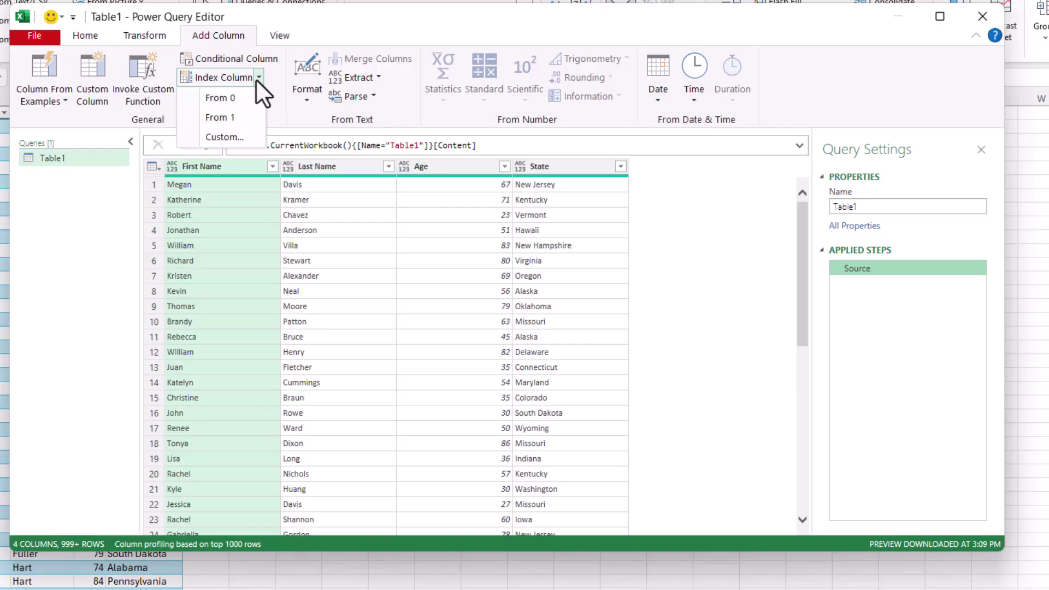
left_click(234, 117)
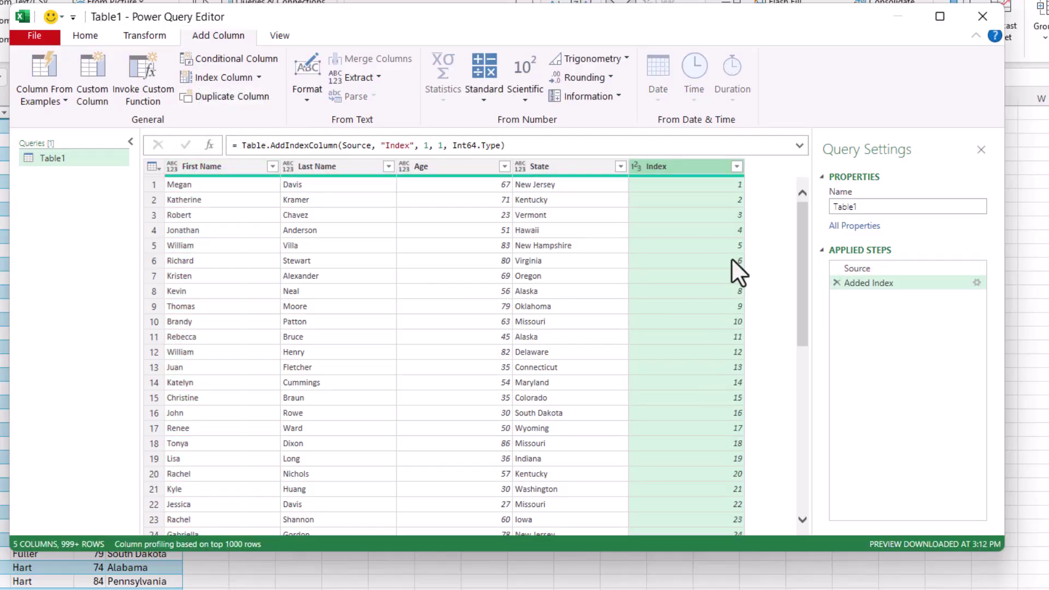
left_click(737, 166)
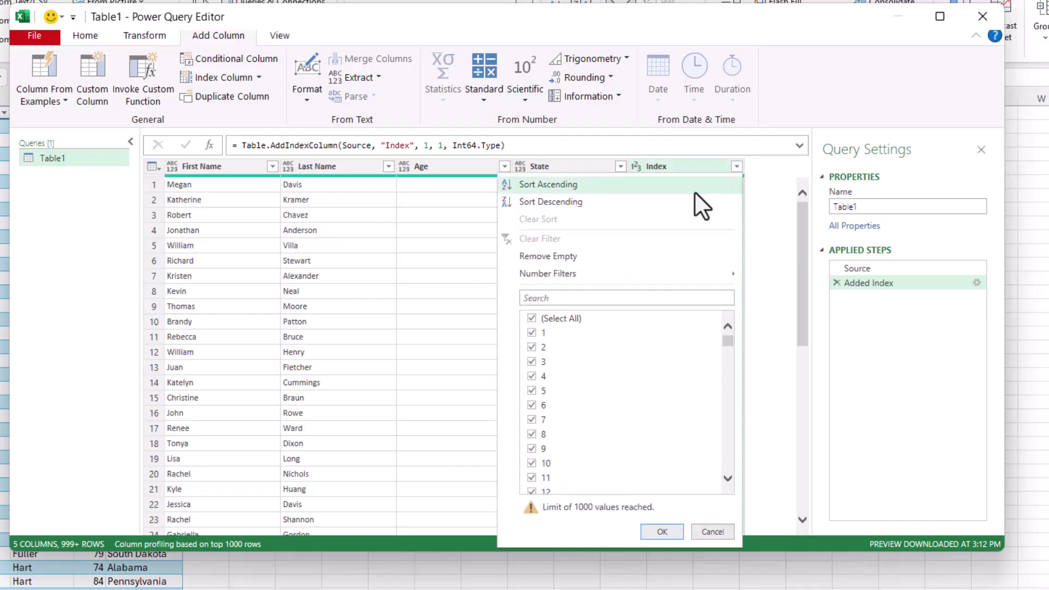
left_click(568, 201)
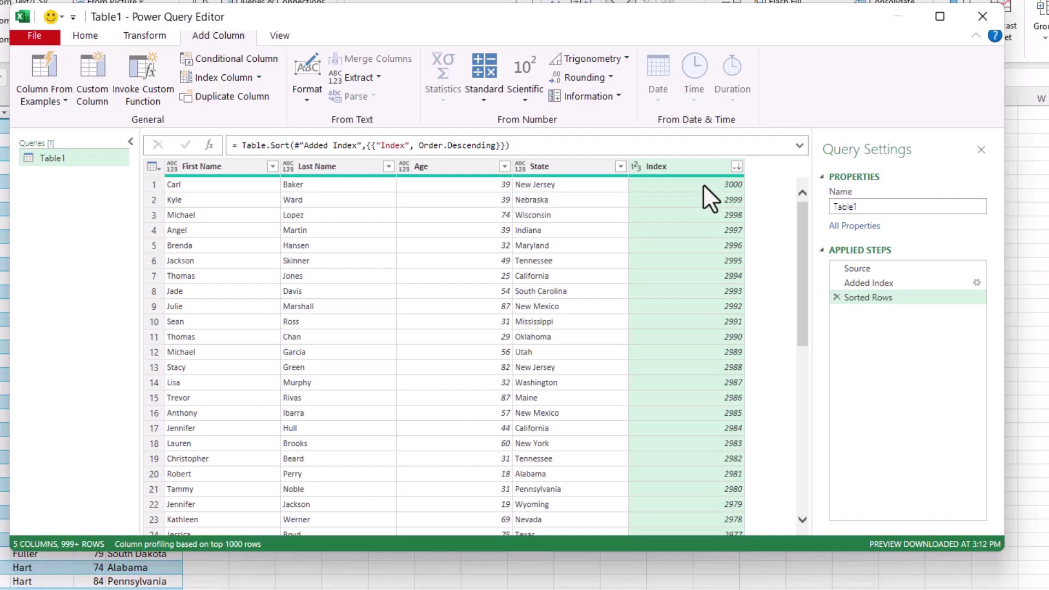
Return to the Source step, try Count Values on State, then delete that step.
left_click(836, 298)
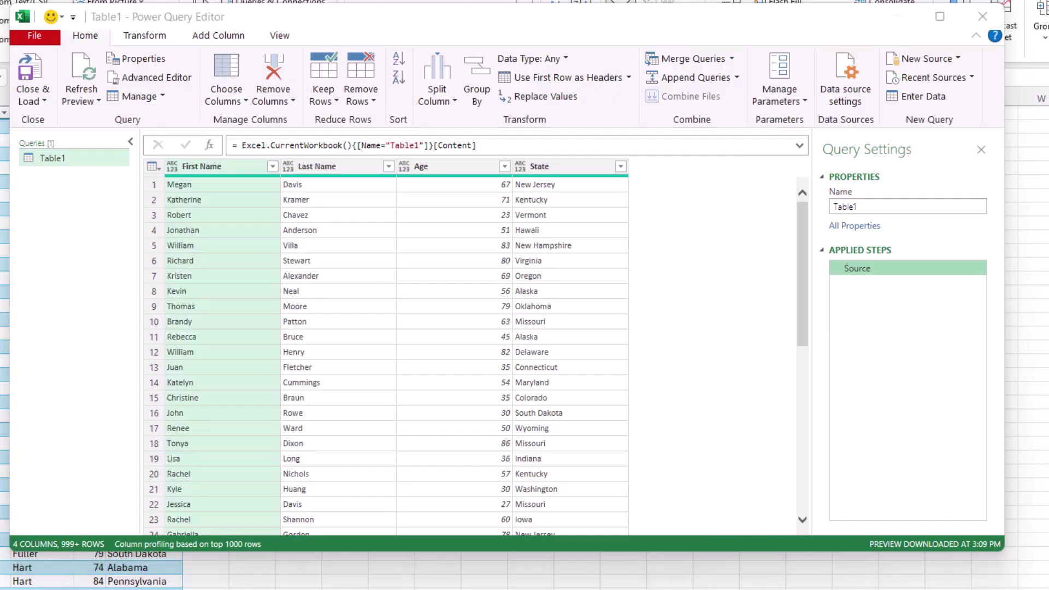
left_click(144, 36)
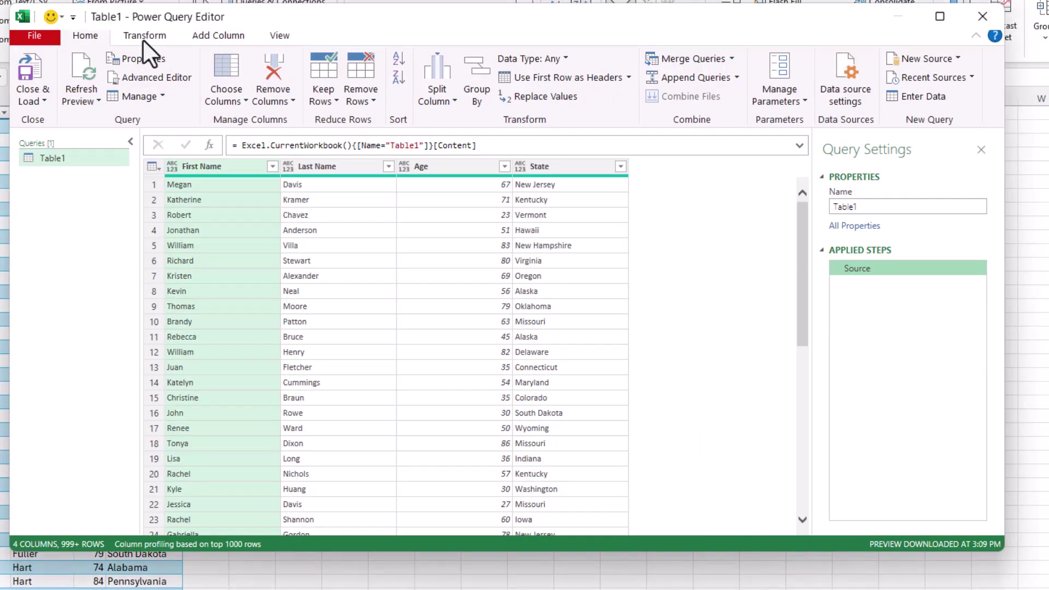
left_click(569, 166)
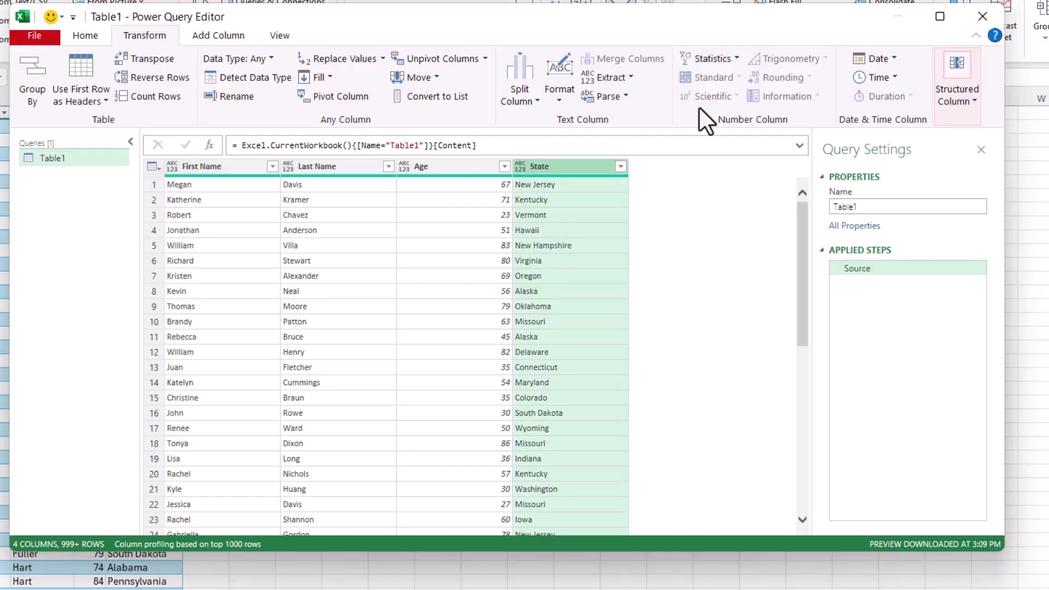
left_click(736, 57)
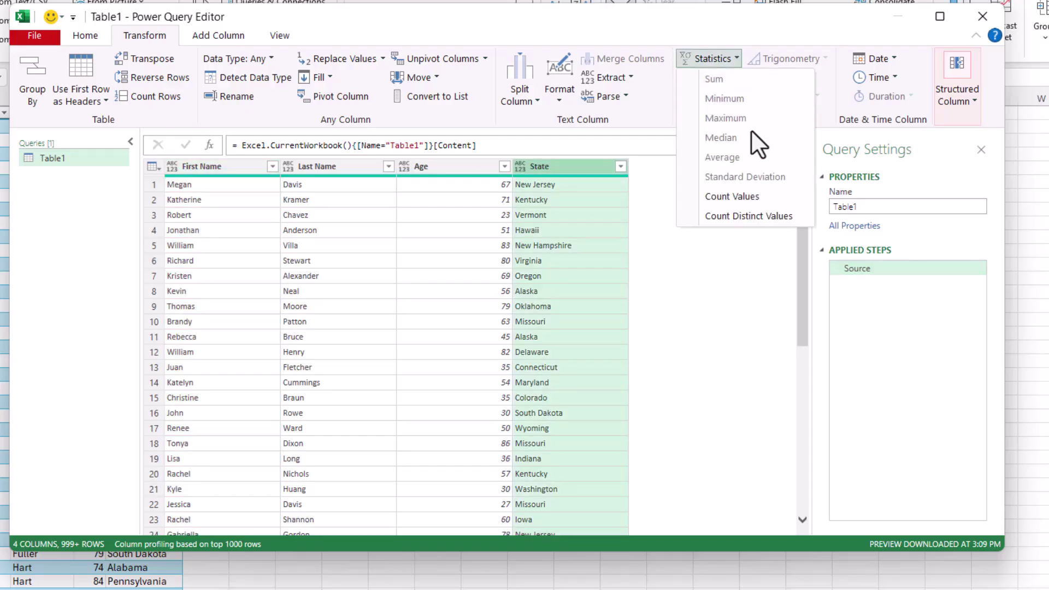
left_click(766, 197)
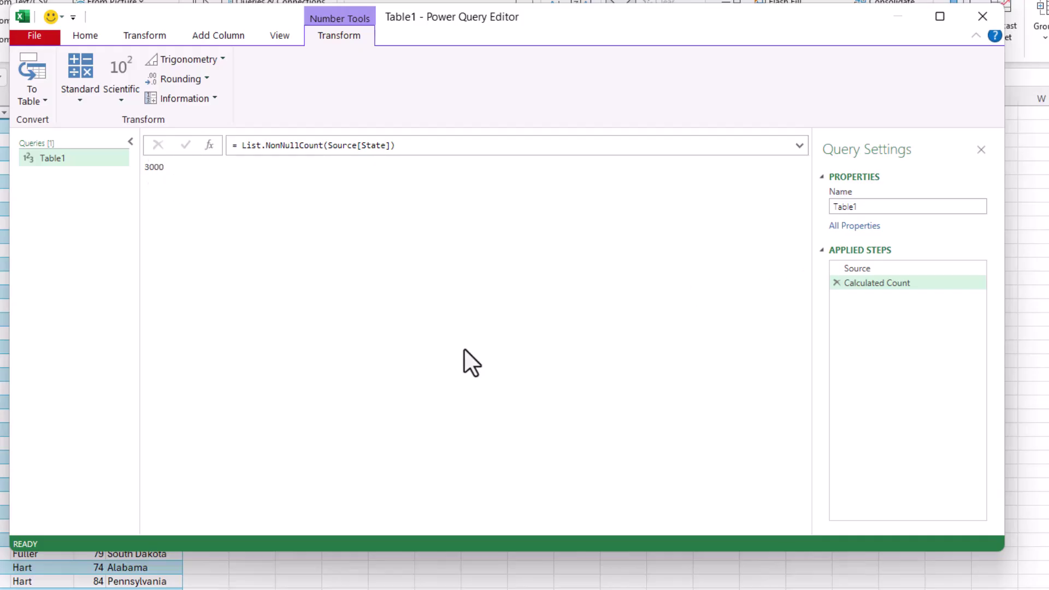
left_click(837, 283)
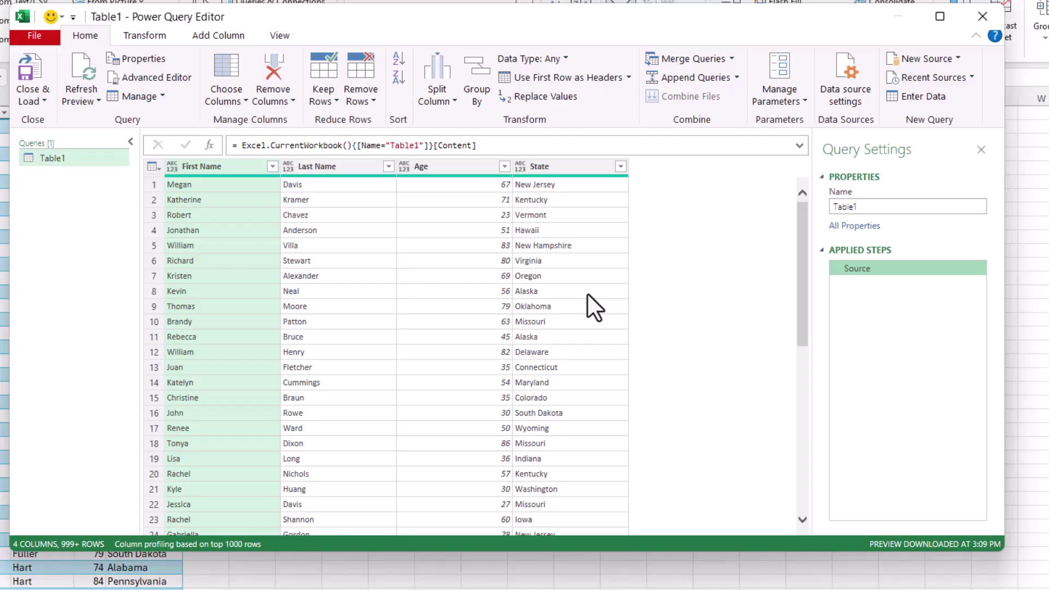
Apply Count Distinct Values to the State column, giving 50 states.
left_click(569, 167)
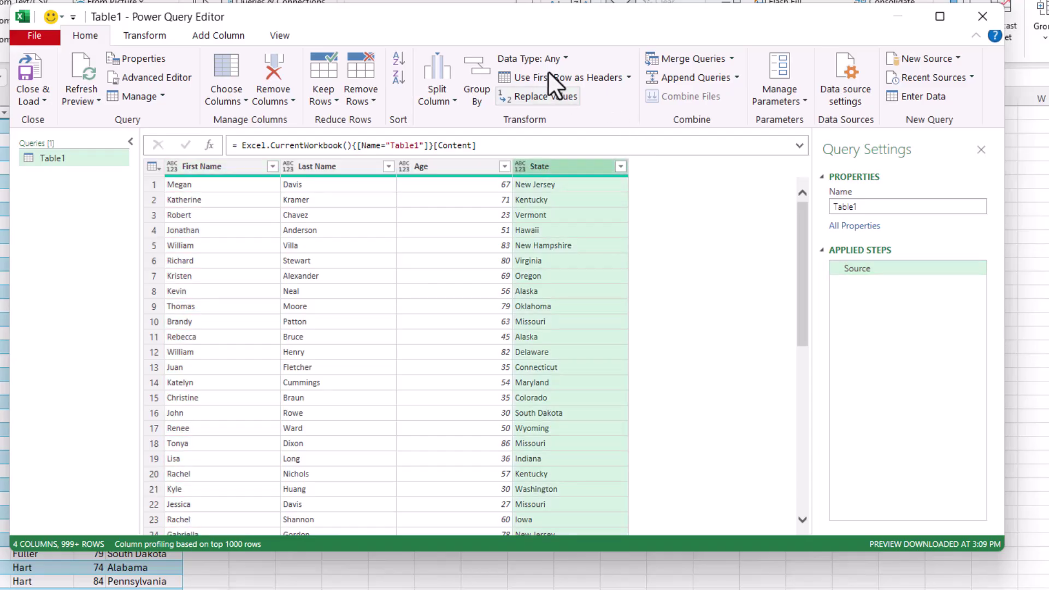
left_click(134, 34)
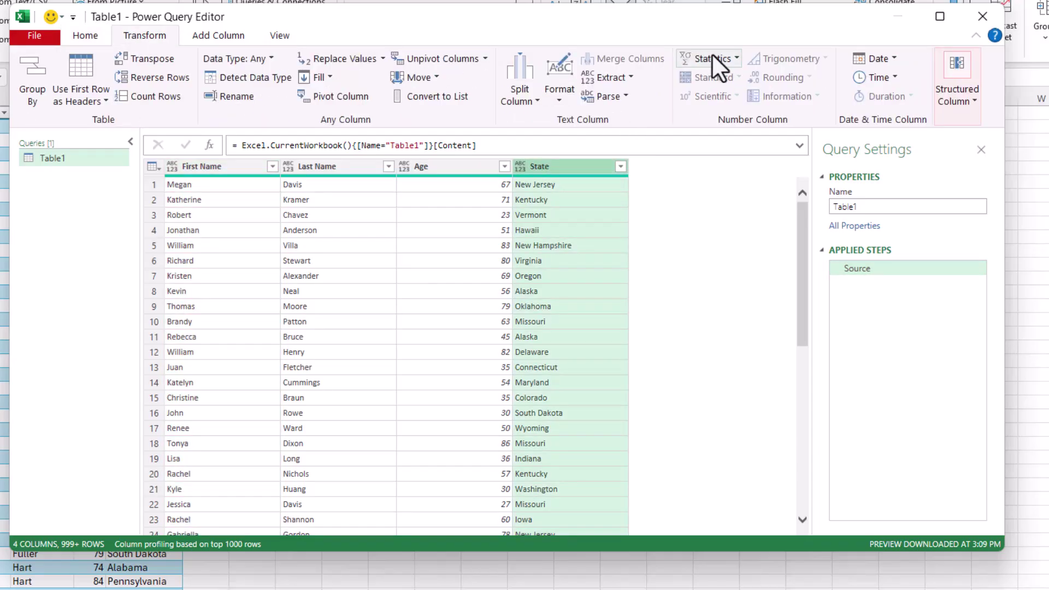
left_click(729, 64)
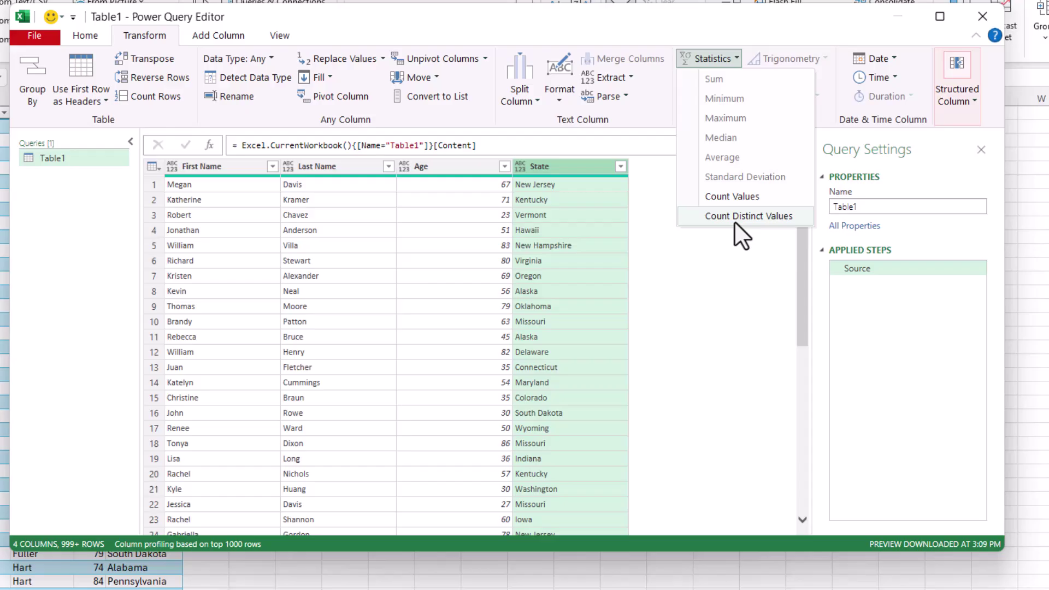
left_click(796, 220)
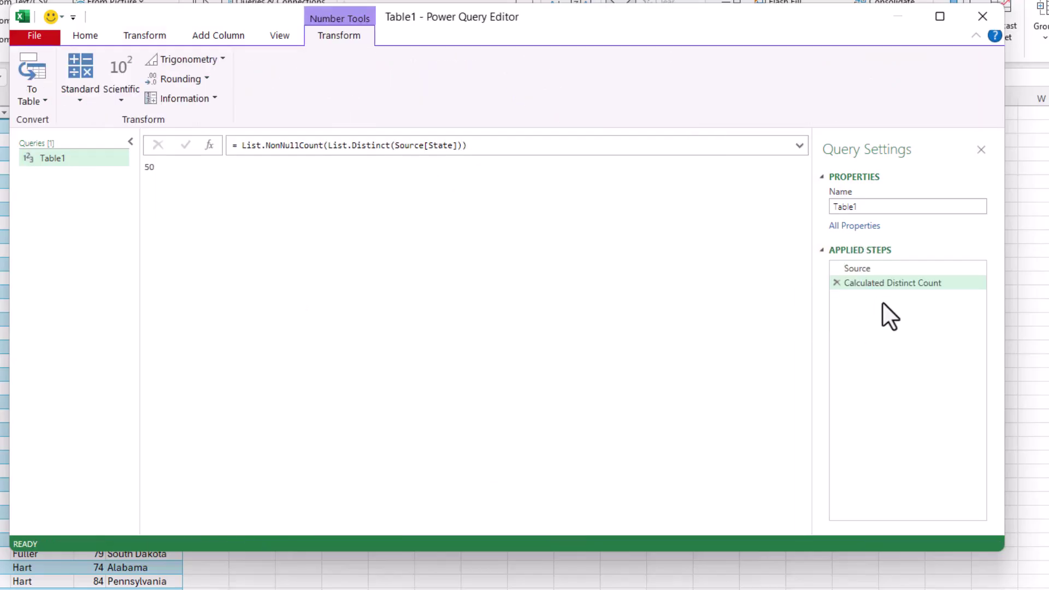
Delete the distinct count step, filter State to Alabama only (59 rows), then clear the filter.
left_click(835, 283)
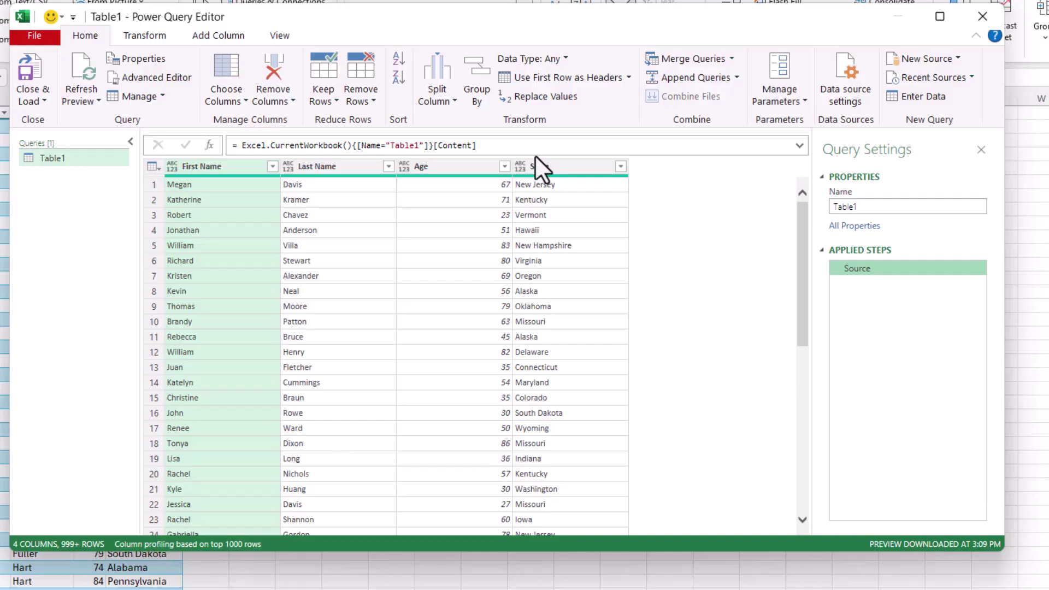
left_click(620, 167)
left_click(415, 319)
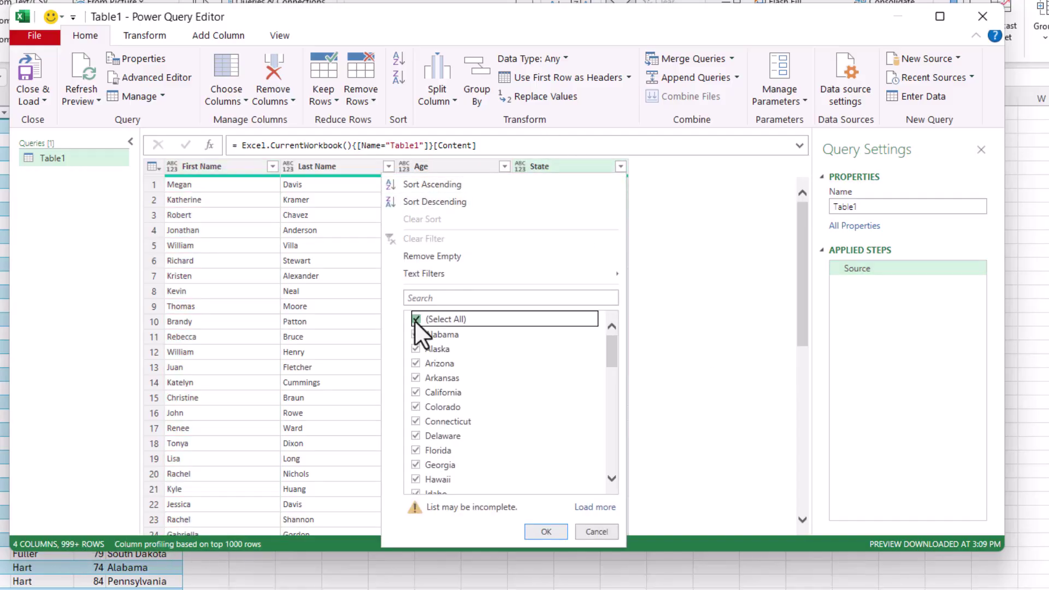
left_click(415, 335)
left_click(546, 532)
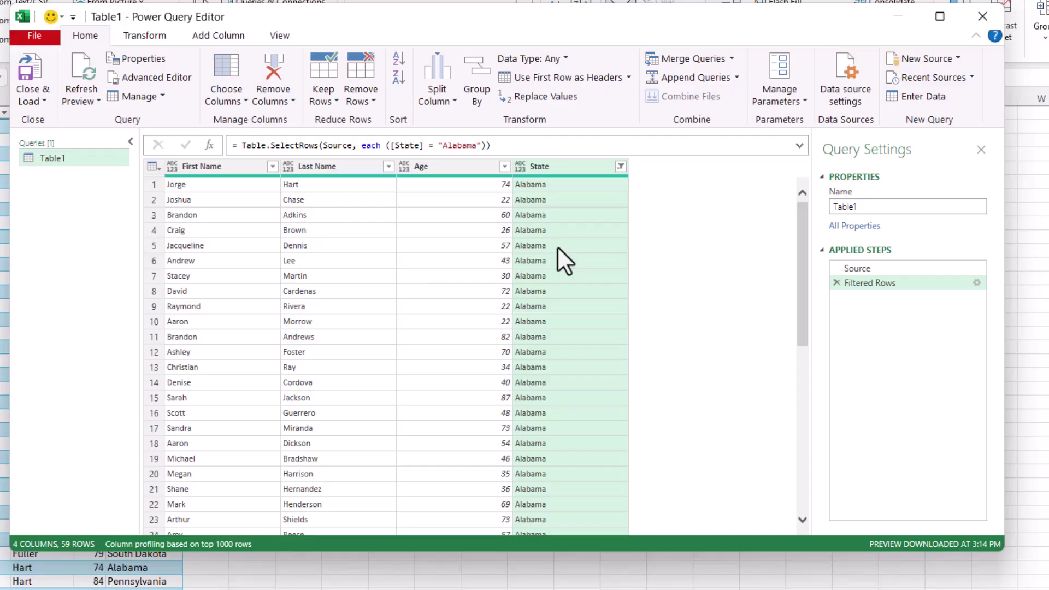
left_click(621, 166)
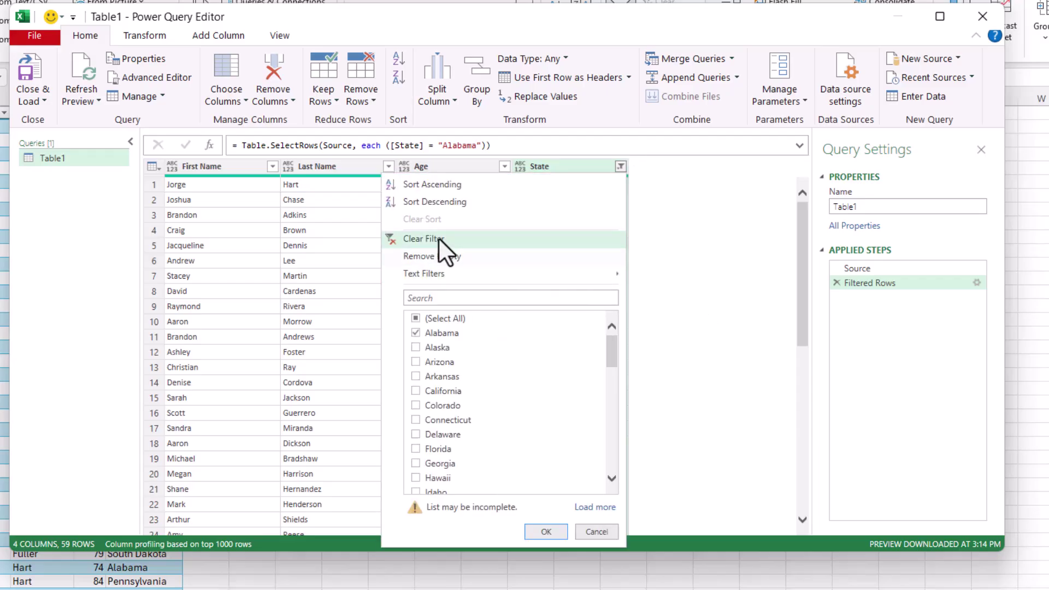
left_click(454, 238)
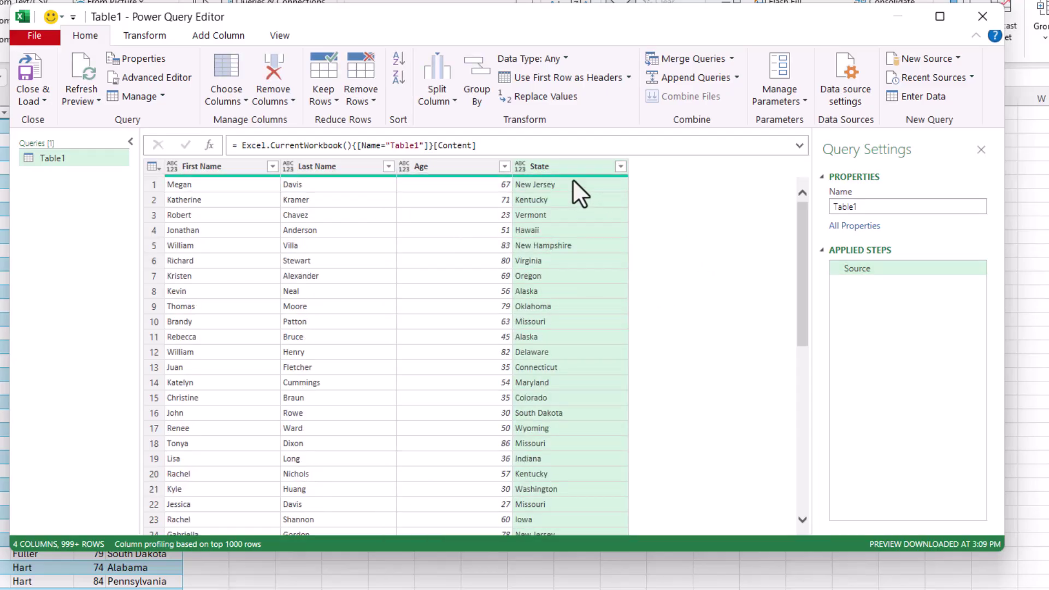
Group rows by State into a Count column, then sort the states A to Z.
right_click(566, 165)
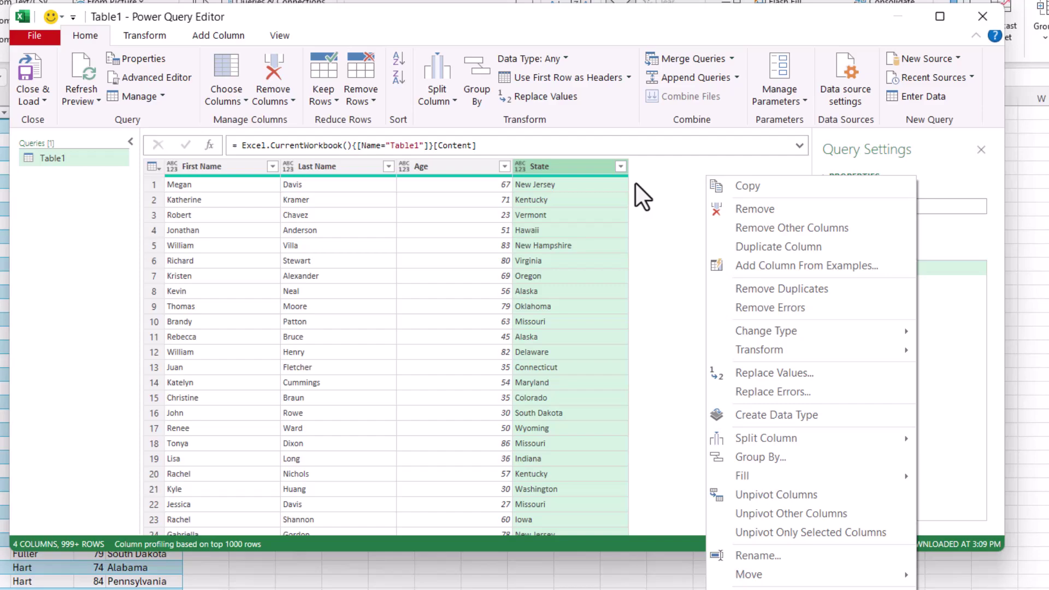
left_click(763, 458)
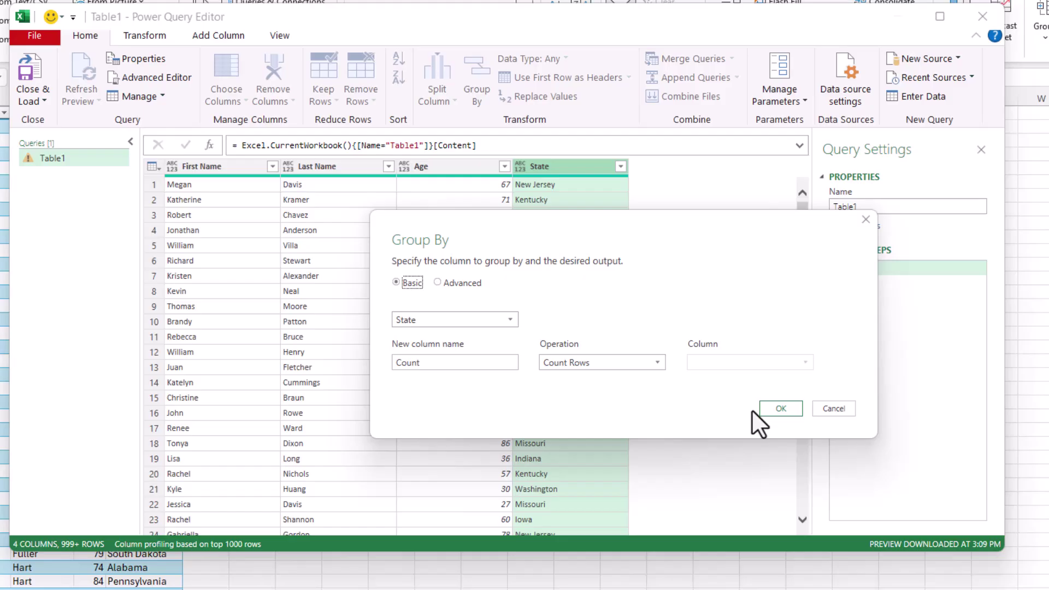
left_click(781, 409)
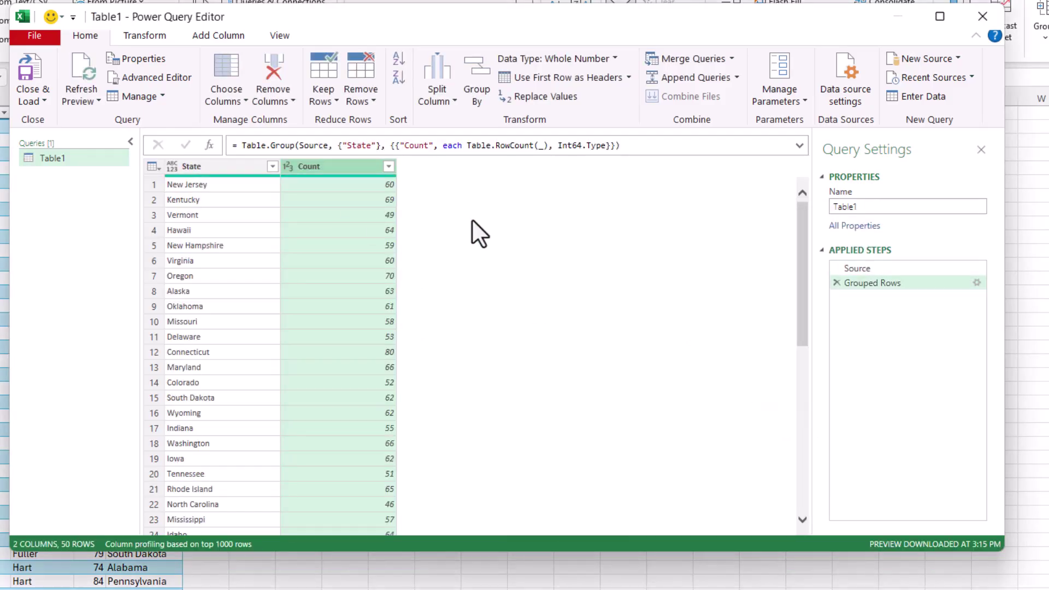
left_click(272, 166)
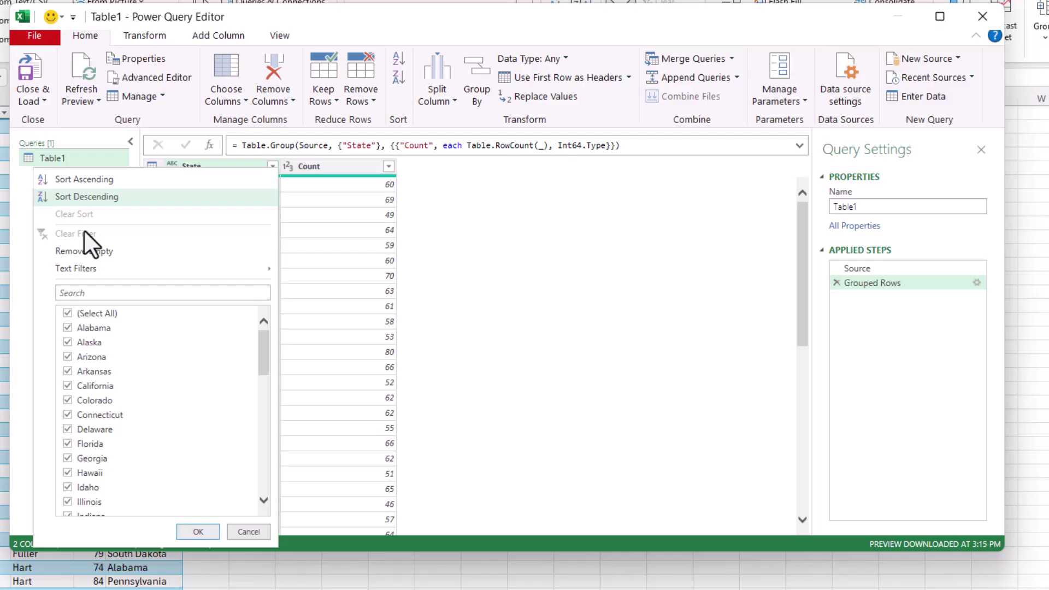
left_click(100, 181)
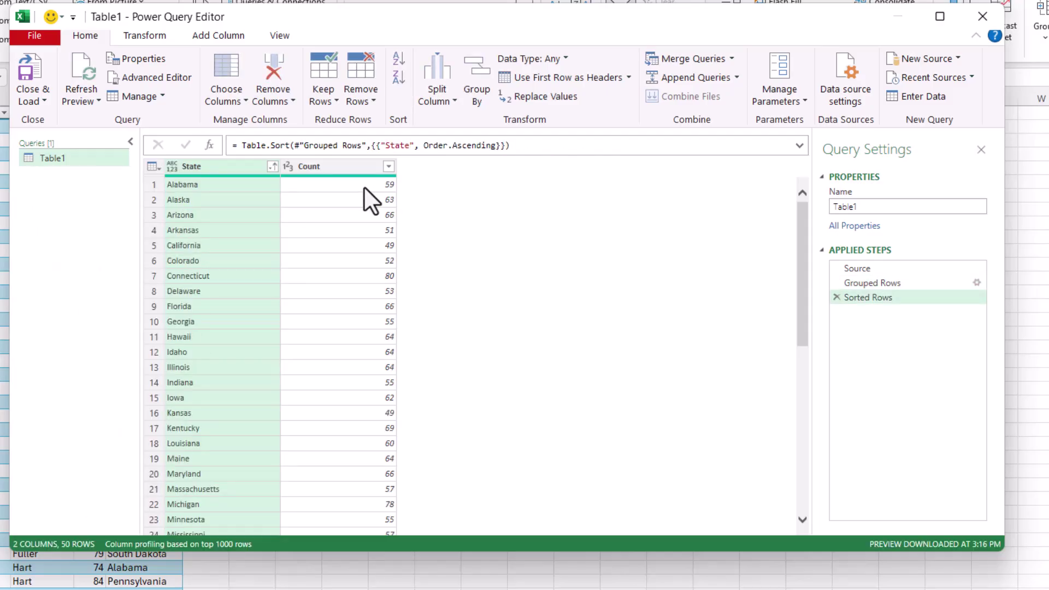